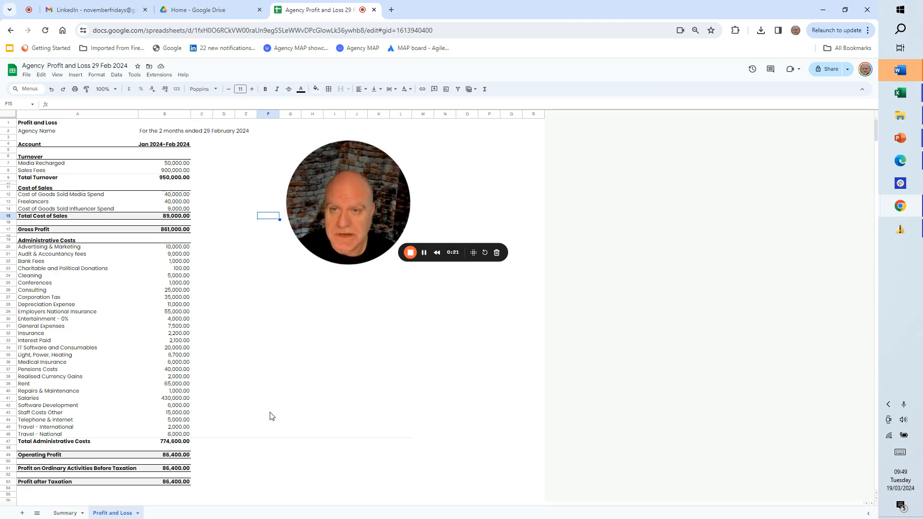
- Review the Cost of Sales, Salaries, Freelancers and Overheads lines on the Summary sheet
{"action": "left_click_drag", "start_coordinate": [347, 212], "coordinate": [393, 196]}
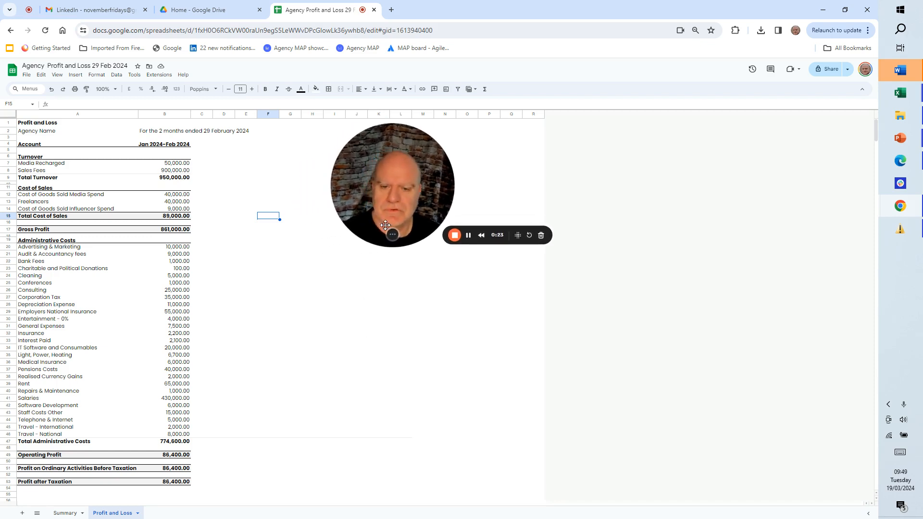
{"action": "left_click", "coordinate": [77, 513]}
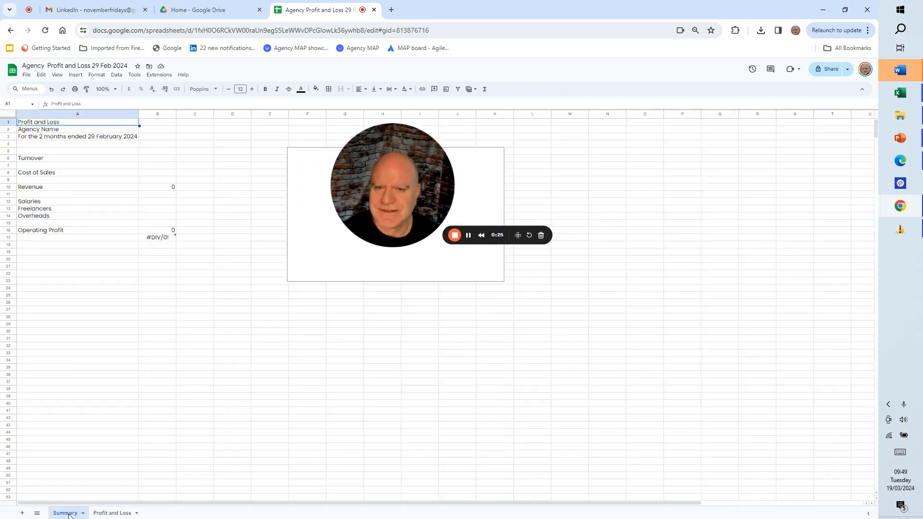
{"action": "left_click", "coordinate": [42, 173]}
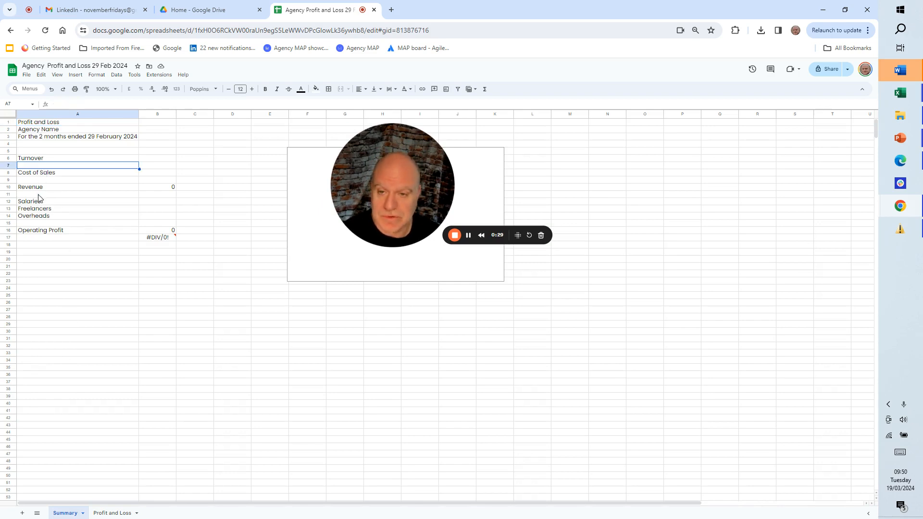
{"action": "left_click", "coordinate": [42, 202]}
{"action": "left_click", "coordinate": [43, 210]}
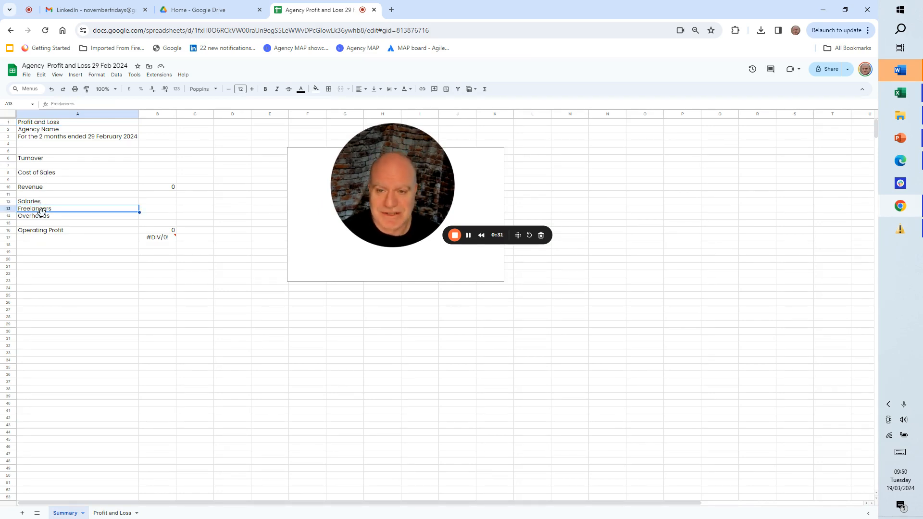
{"action": "key", "text": "Down"}
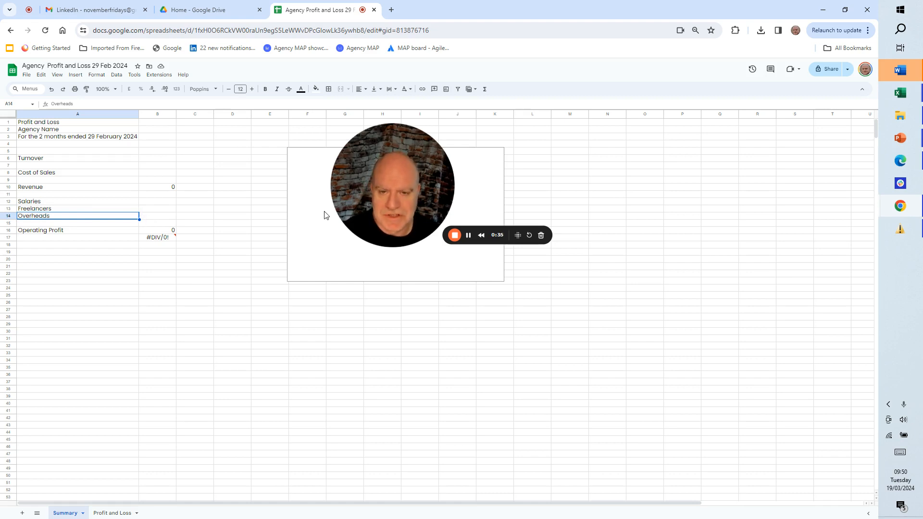
- On the Profit and Loss sheet, insert a row above General Expenses and move the Freelancers line from Cost of Sales into it
{"action": "left_click", "coordinate": [117, 513]}
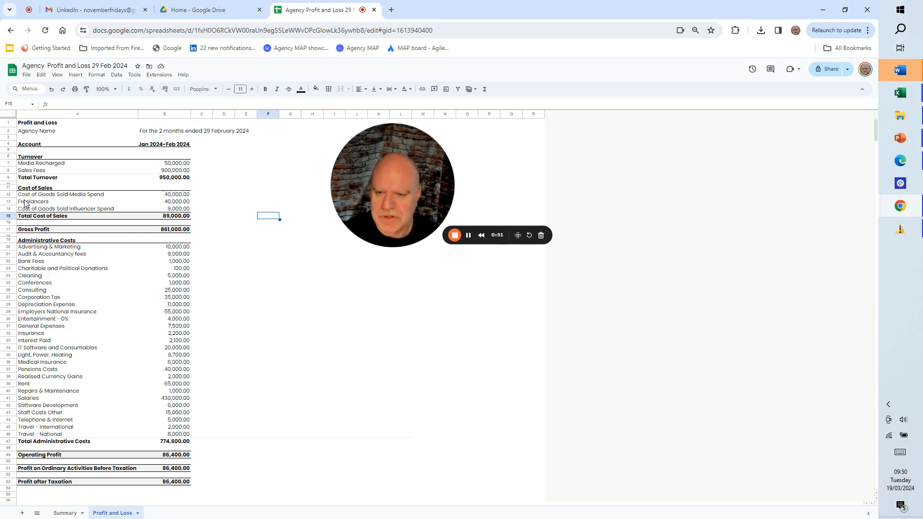
{"action": "left_click", "coordinate": [9, 327]}
{"action": "right_click", "coordinate": [10, 327]}
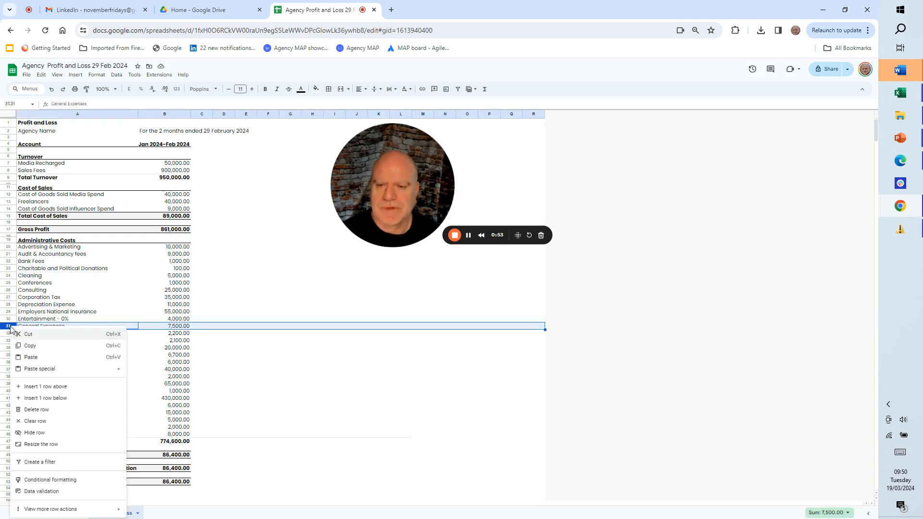
{"action": "left_click", "coordinate": [43, 388]}
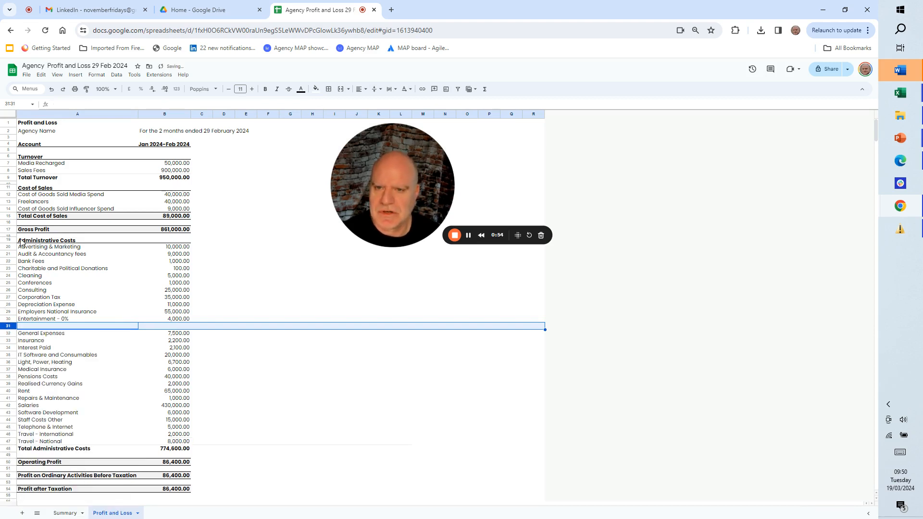
{"action": "left_click", "coordinate": [8, 202]}
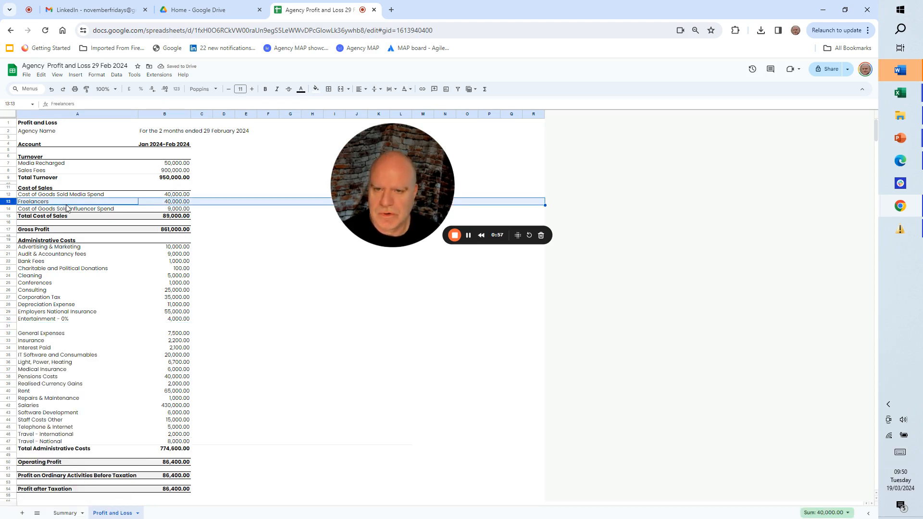
{"action": "left_click_drag", "start_coordinate": [67, 208], "coordinate": [69, 329]}
{"action": "left_click", "coordinate": [169, 450]}
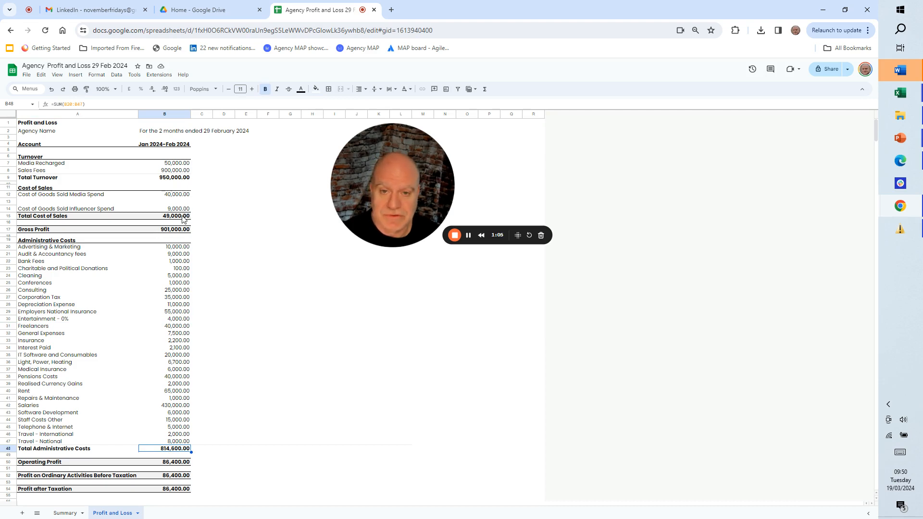
{"action": "left_click", "coordinate": [180, 462]}
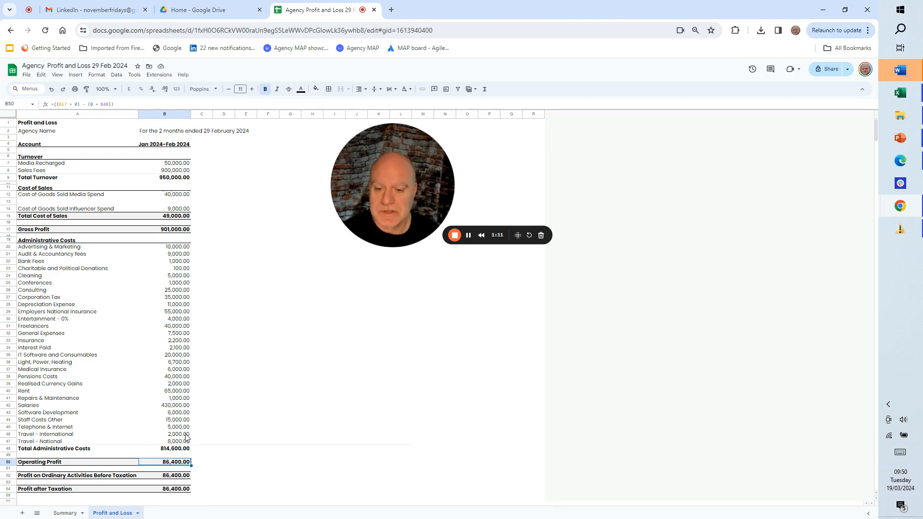
- Link the Turnover amount in Summary cell B6 to Total Turnover in cell B9 of the Profit and Loss sheet
{"action": "left_click", "coordinate": [67, 512]}
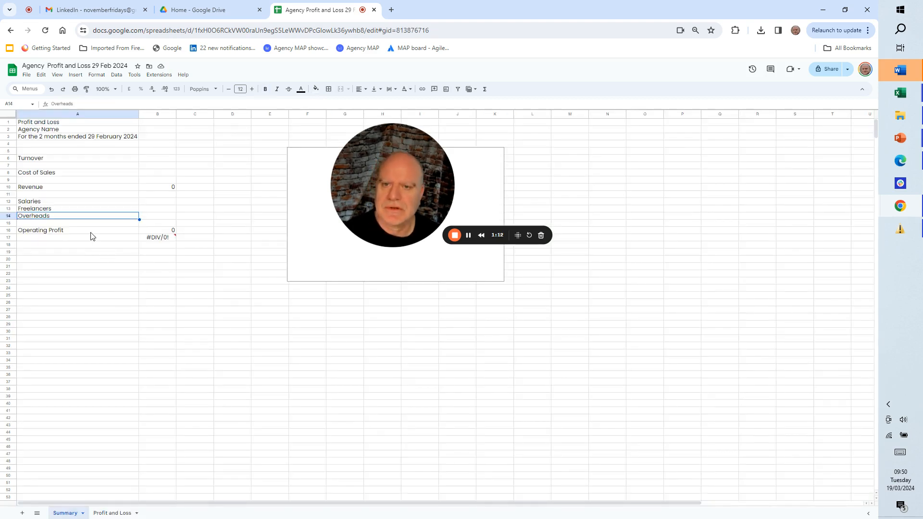
{"action": "left_click", "coordinate": [158, 160]}
{"action": "type", "text": "="}
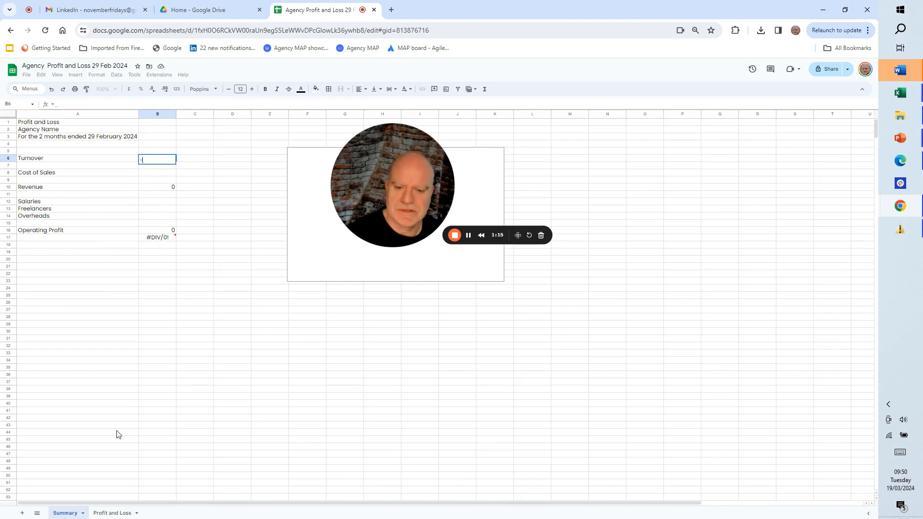
{"action": "left_click", "coordinate": [111, 513]}
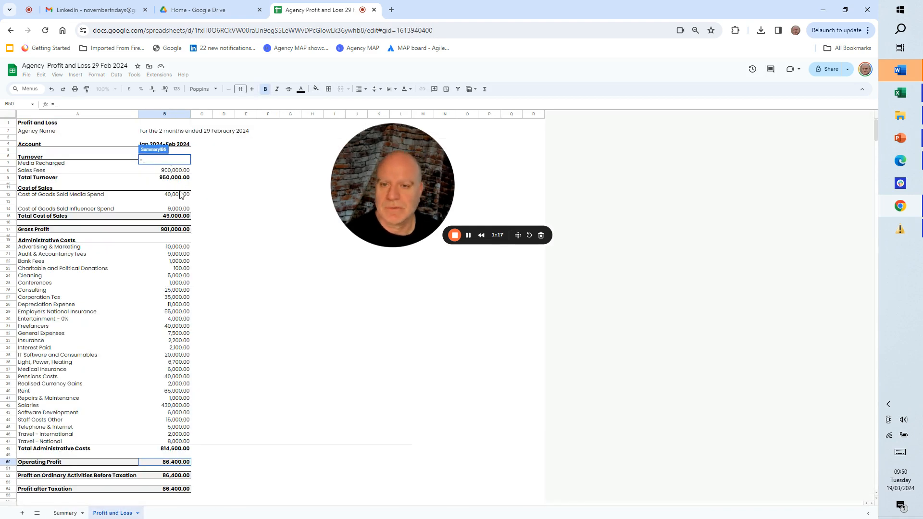
{"action": "left_click", "coordinate": [181, 180]}
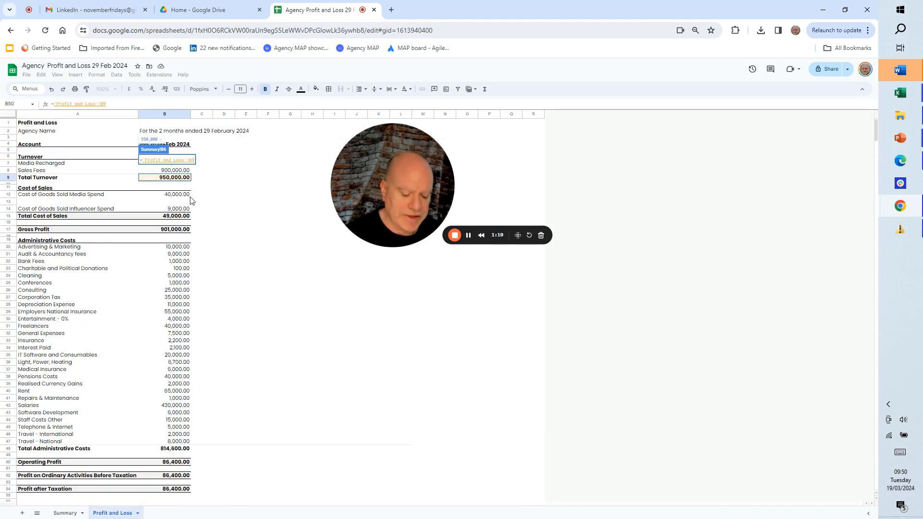
{"action": "key", "text": "Return"}
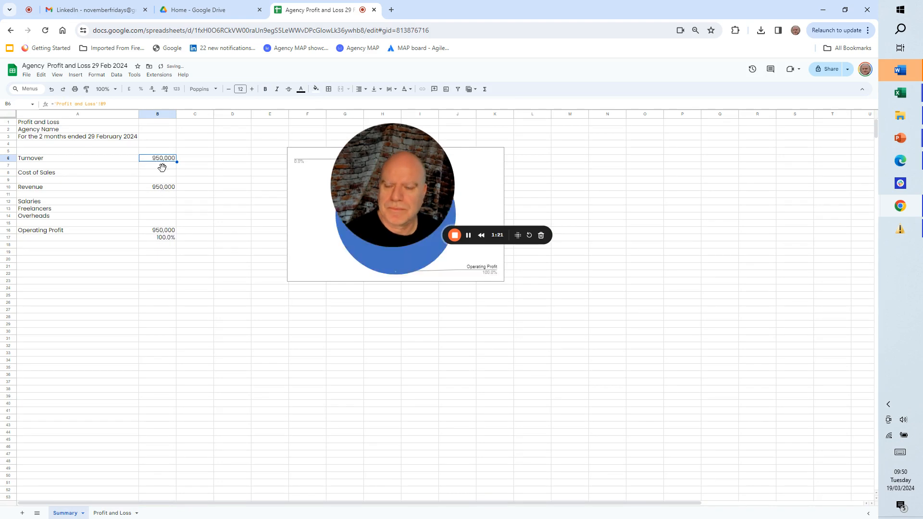
- Link the Cost of Sales amount in Summary cell B8 to Total Cost of Sales in cell B15 of the Profit and Loss sheet
{"action": "left_click", "coordinate": [162, 166]}
{"action": "left_click", "coordinate": [163, 172]}
{"action": "type", "text": "="}
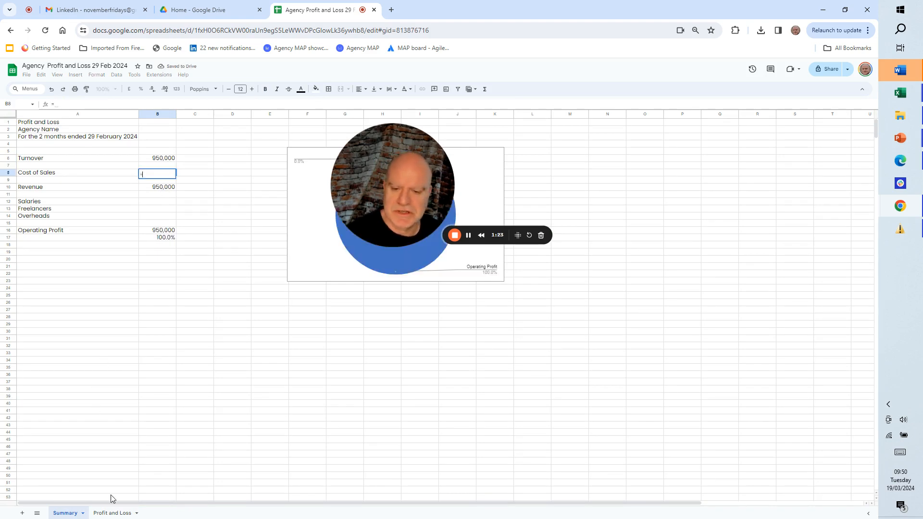
{"action": "left_click", "coordinate": [113, 512]}
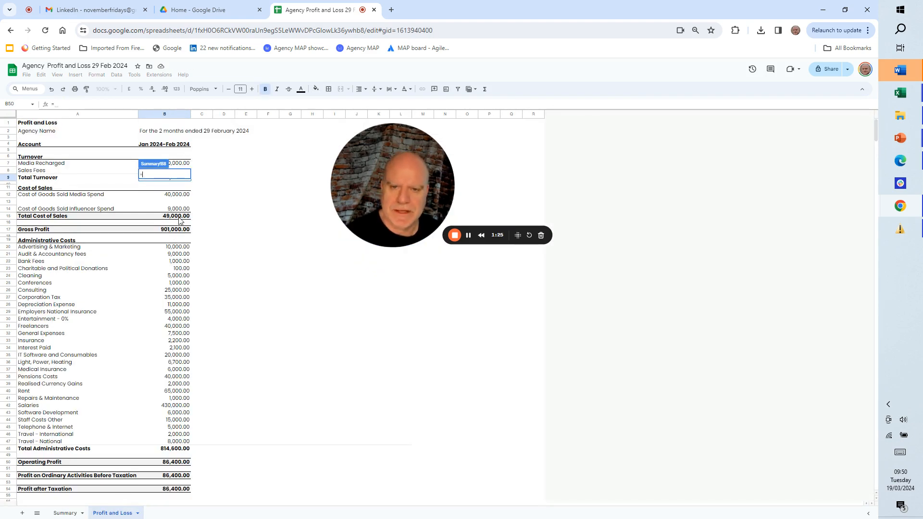
{"action": "left_click", "coordinate": [180, 218]}
{"action": "key", "text": "Return"}
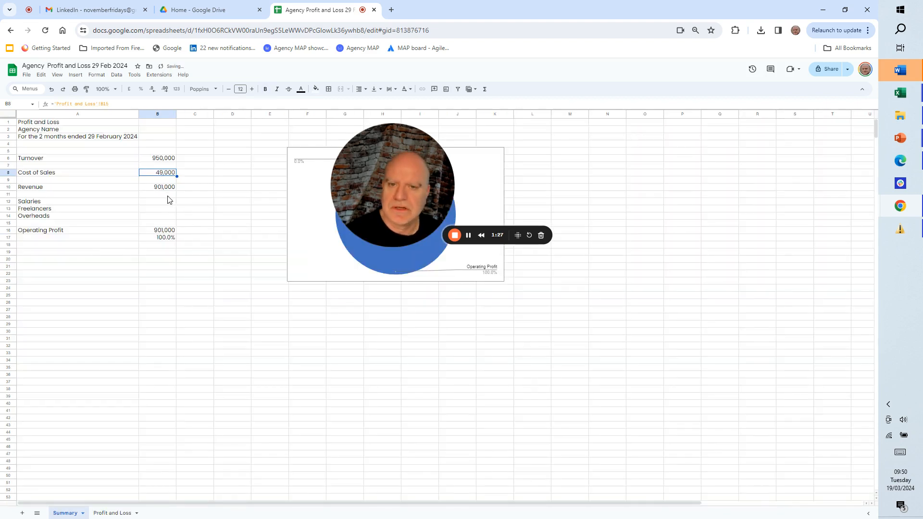
{"action": "left_click", "coordinate": [167, 192]}
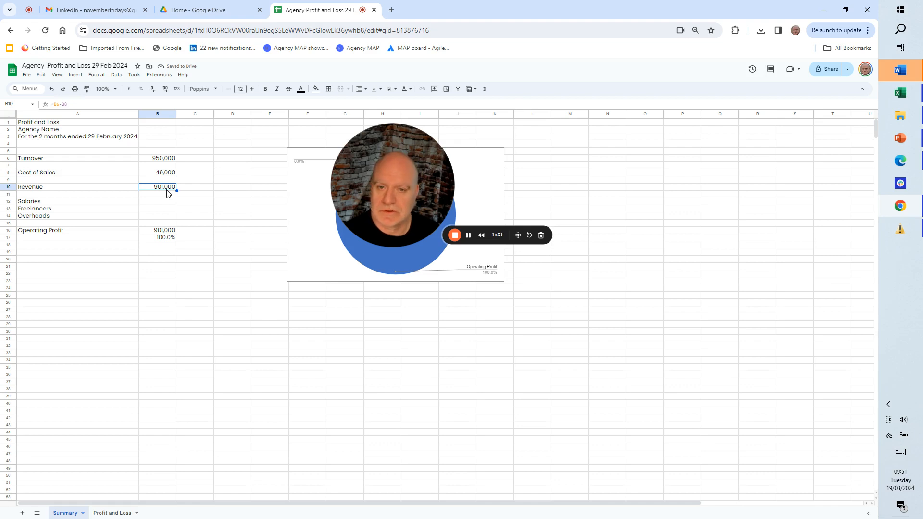
- On the Profit and Loss sheet, copy the Total Administrative Costs formula from B48 across to column O
{"action": "left_click", "coordinate": [115, 513]}
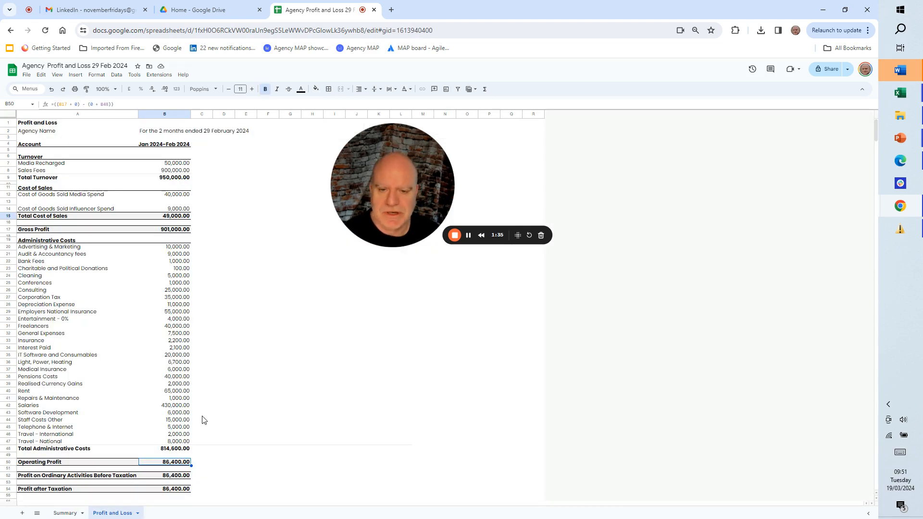
{"action": "left_click", "coordinate": [187, 450]}
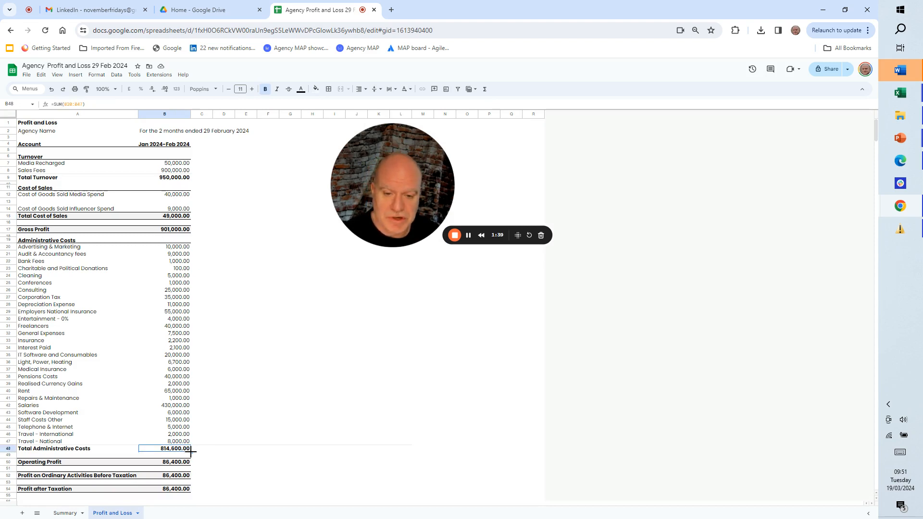
{"action": "left_click_drag", "start_coordinate": [191, 451], "coordinate": [478, 450]}
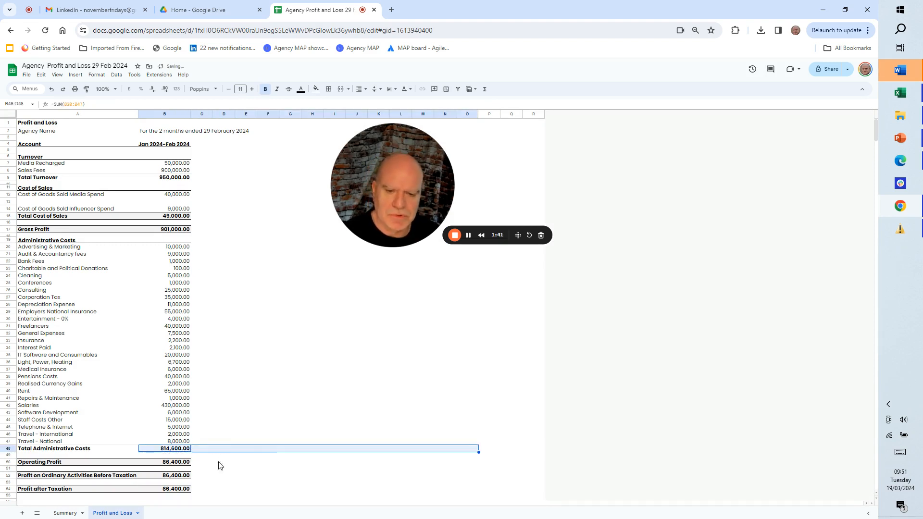
{"action": "left_click", "coordinate": [174, 451]}
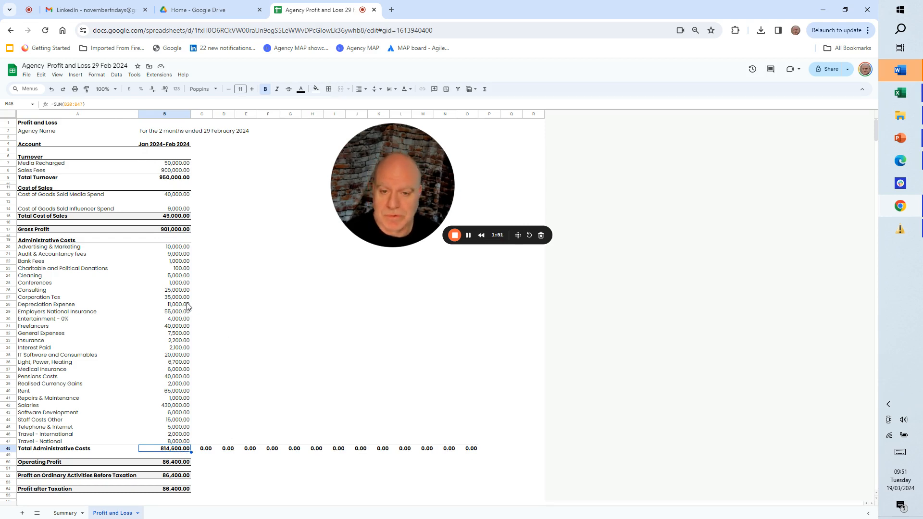
- Move the Employers National Insurance, Pensions Costs and Salaries amounts from column B to column C, and widen column C to fit them
{"action": "left_click", "coordinate": [178, 311]}
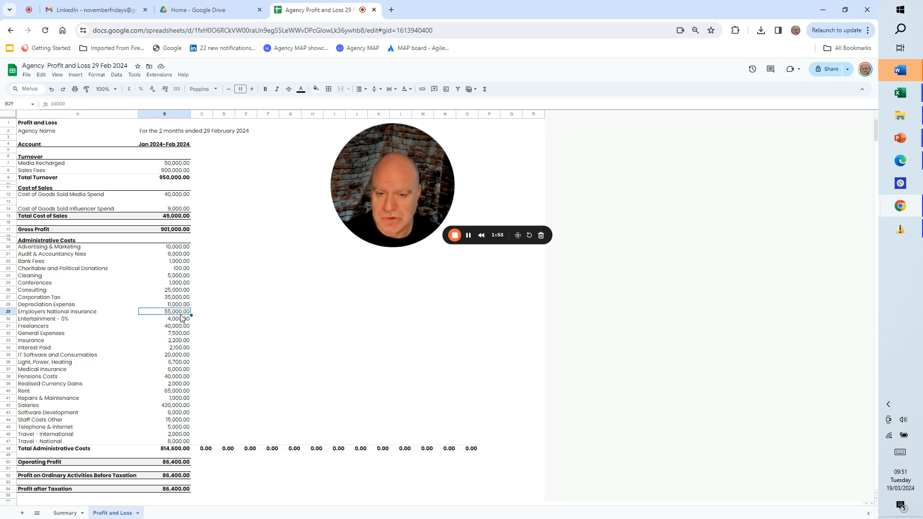
{"action": "left_click_drag", "start_coordinate": [191, 314], "coordinate": [208, 316]}
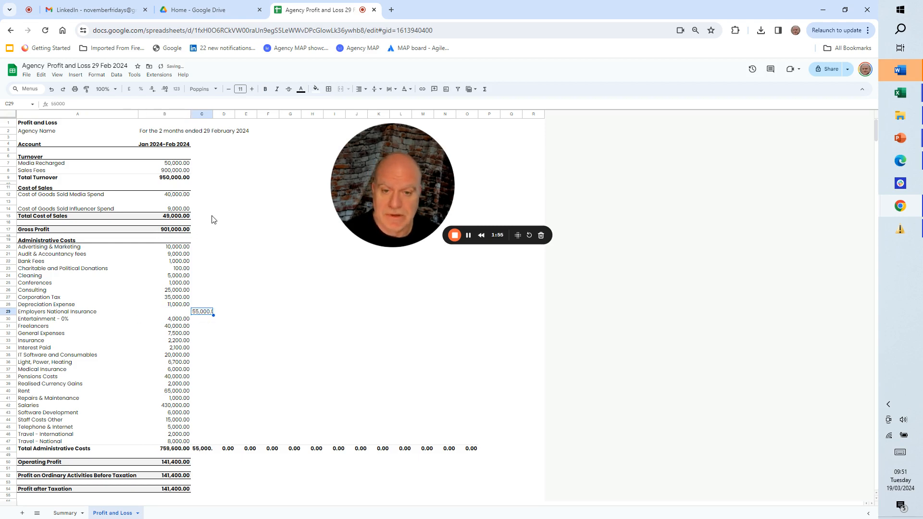
{"action": "double_click", "coordinate": [212, 114]}
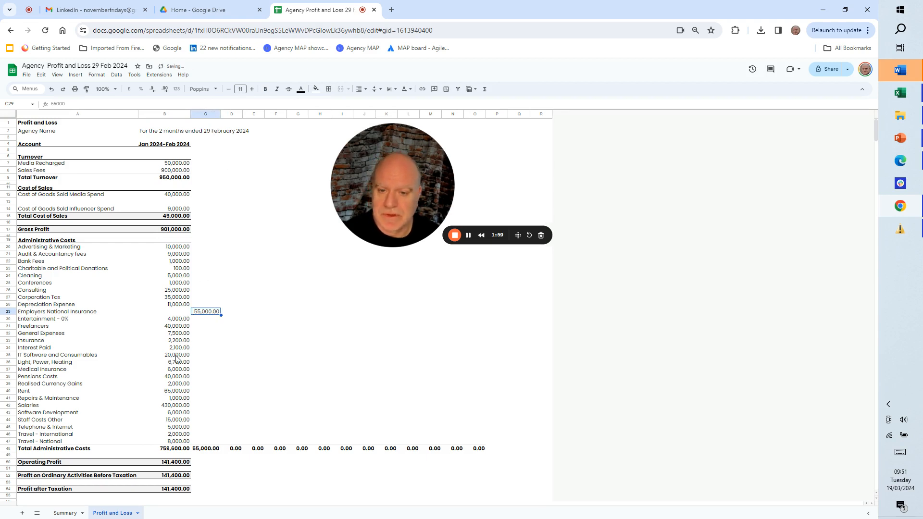
{"action": "left_click", "coordinate": [175, 380]}
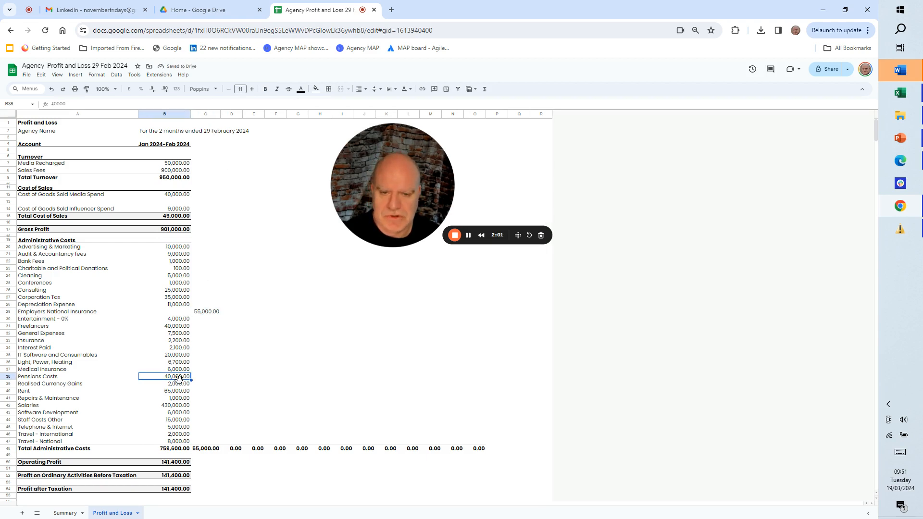
{"action": "left_click_drag", "start_coordinate": [178, 380], "coordinate": [207, 380]}
{"action": "left_click", "coordinate": [178, 405]}
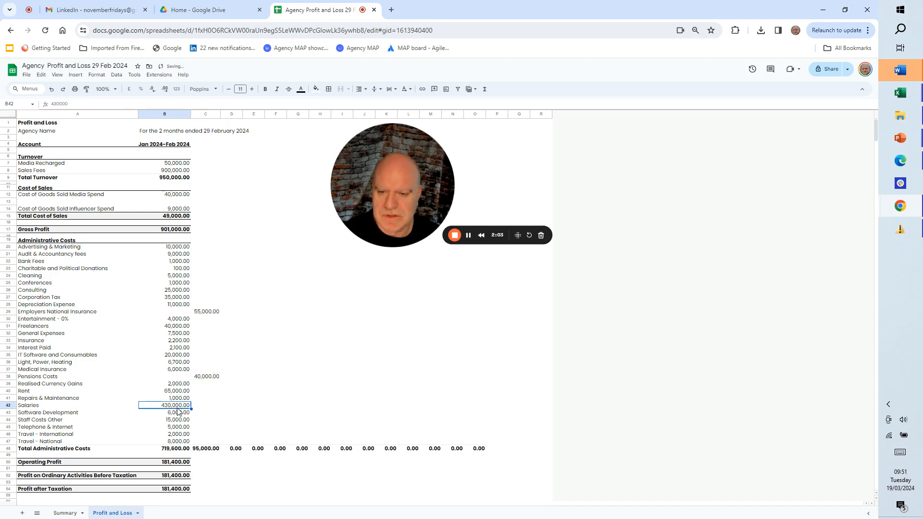
{"action": "left_click_drag", "start_coordinate": [180, 408], "coordinate": [208, 408]}
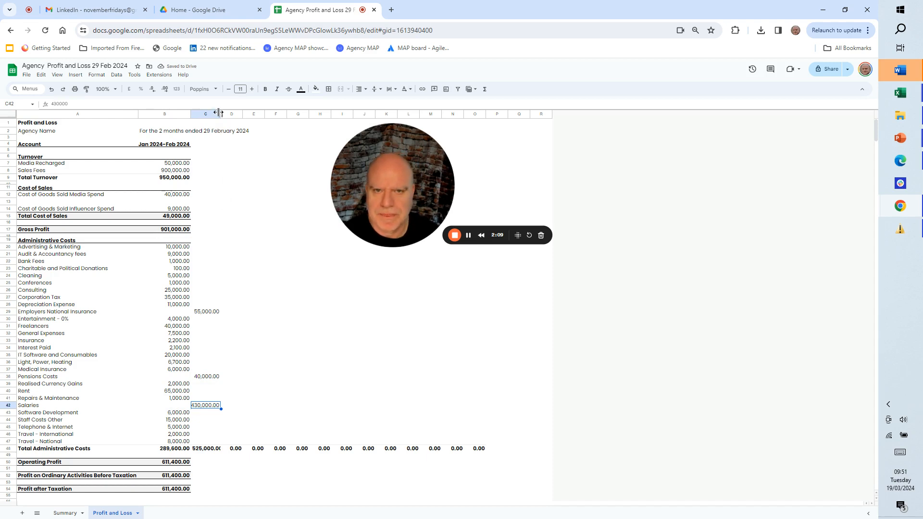
{"action": "left_click_drag", "start_coordinate": [221, 114], "coordinate": [230, 114]}
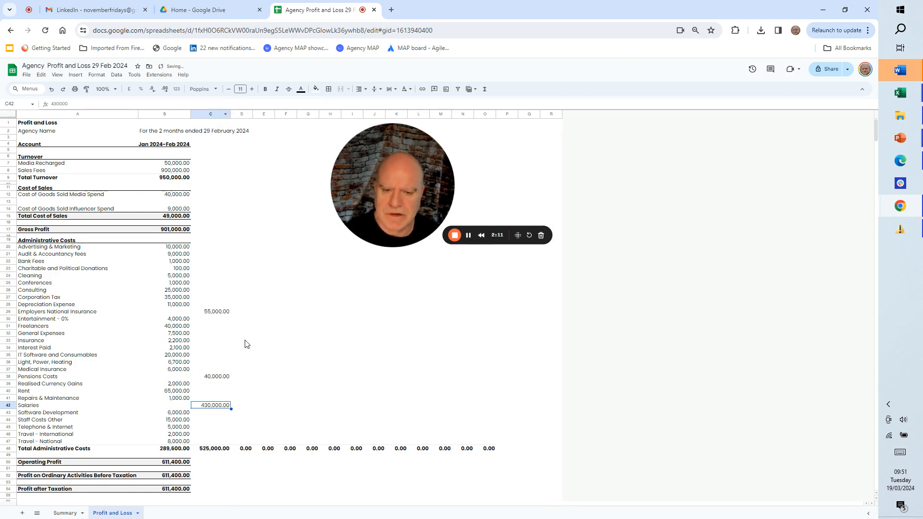
- Link the Salaries amount in Summary cell B12 to the column C administrative costs total in cell C48 of the Profit and Loss sheet
{"action": "left_click", "coordinate": [66, 512]}
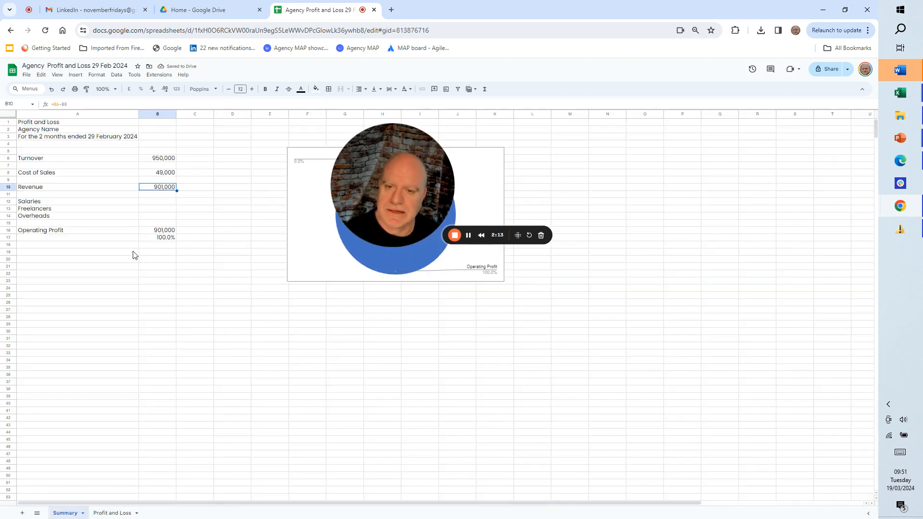
{"action": "left_click", "coordinate": [162, 202]}
{"action": "type", "text": "="}
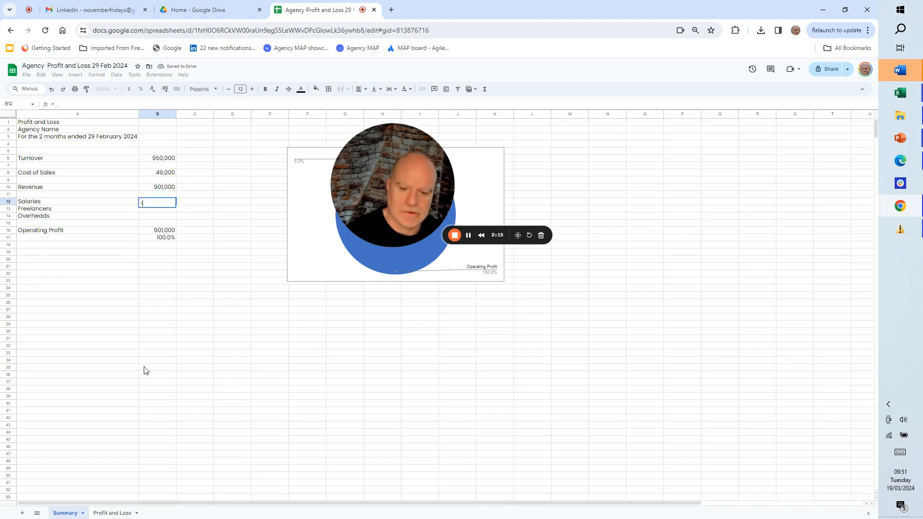
{"action": "left_click", "coordinate": [124, 513]}
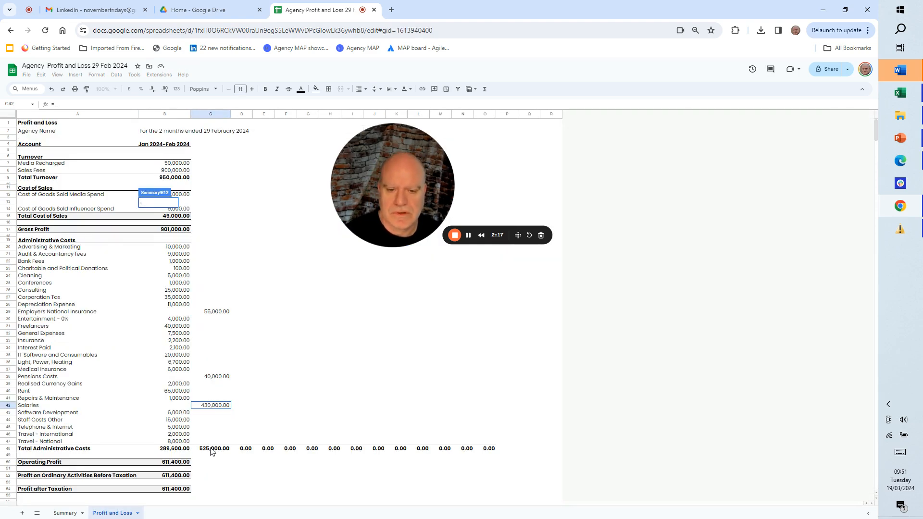
{"action": "left_click", "coordinate": [212, 449]}
{"action": "key", "text": "Return"}
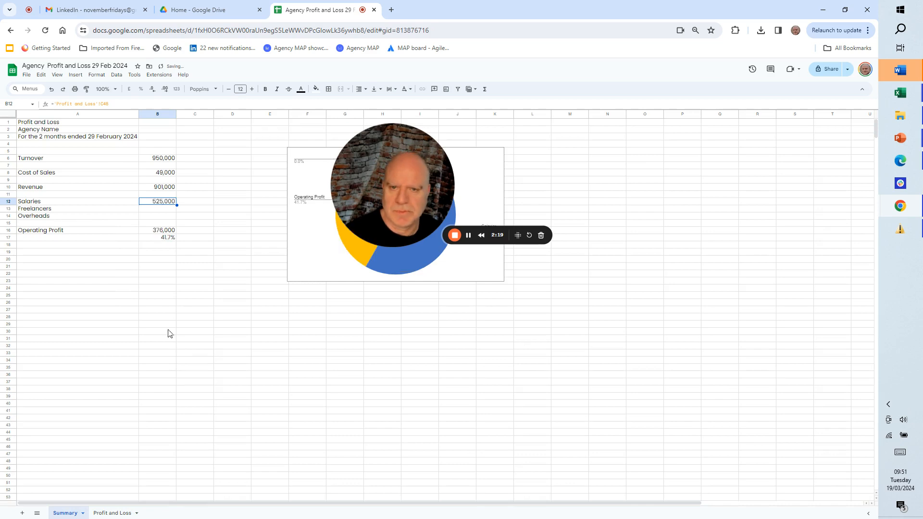
- On the Profit and Loss sheet, move the Freelancers amount from column B to column D and widen column D to fit it
{"action": "left_click", "coordinate": [115, 512]}
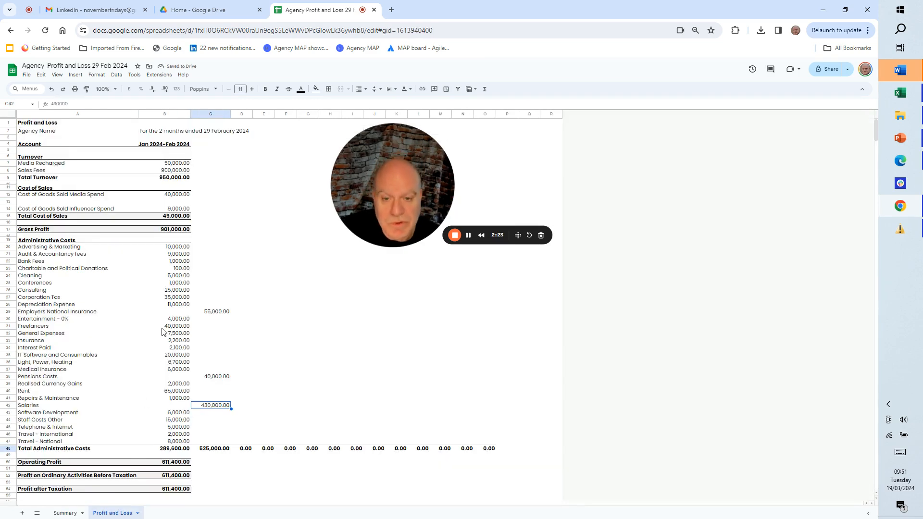
{"action": "left_click", "coordinate": [174, 327]}
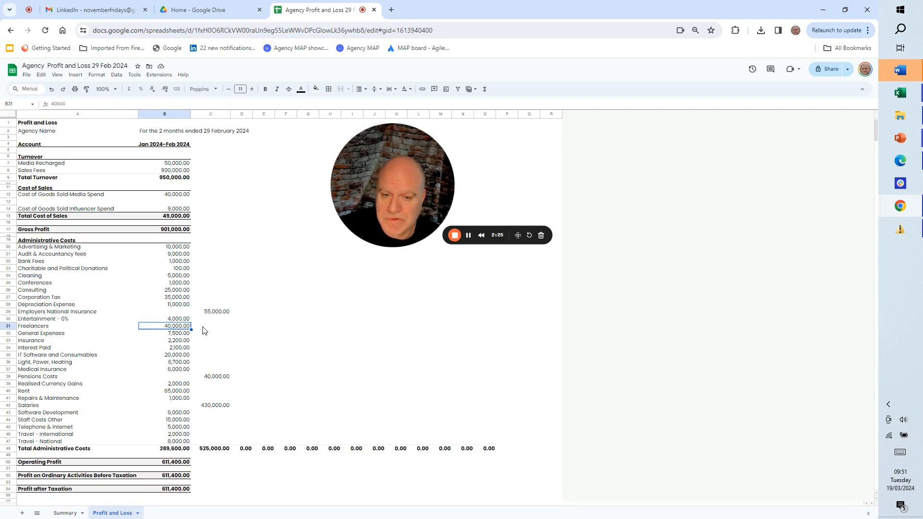
{"action": "left_click_drag", "start_coordinate": [203, 331], "coordinate": [240, 331]}
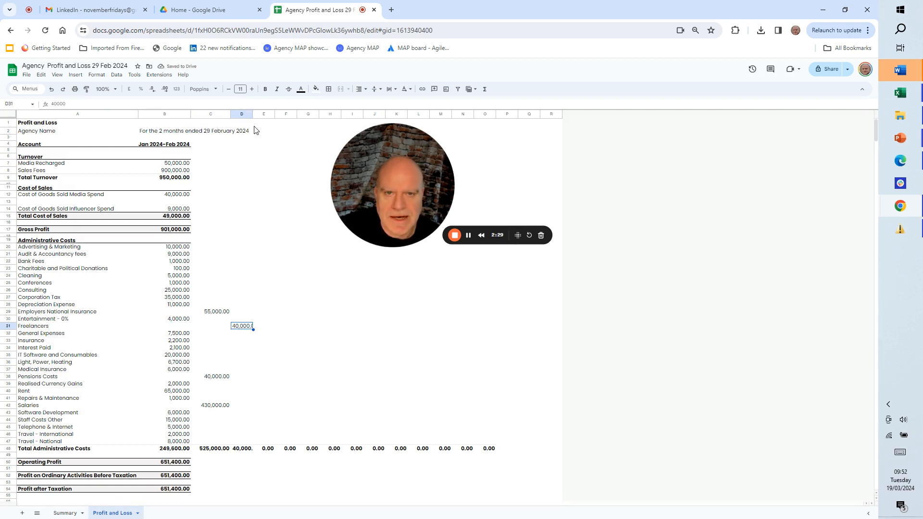
{"action": "double_click", "coordinate": [252, 114]}
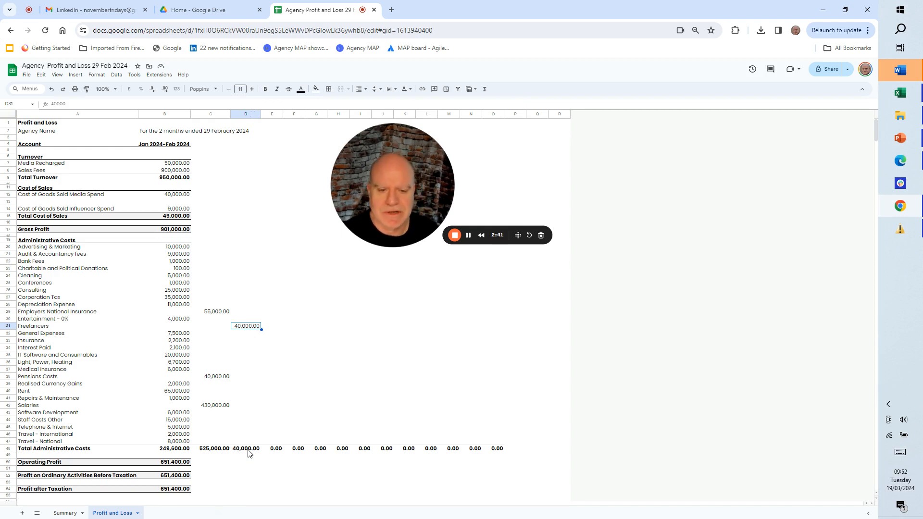
- Link the Freelancers amount in Summary cell B13 to the column D administrative costs total in cell D48 of the Profit and Loss sheet
{"action": "left_click", "coordinate": [65, 512]}
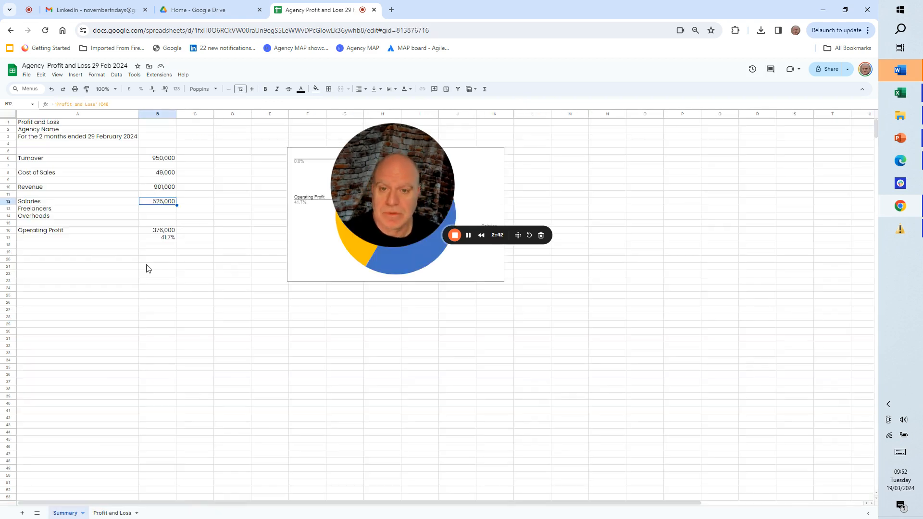
{"action": "left_click", "coordinate": [163, 210]}
{"action": "type", "text": "="}
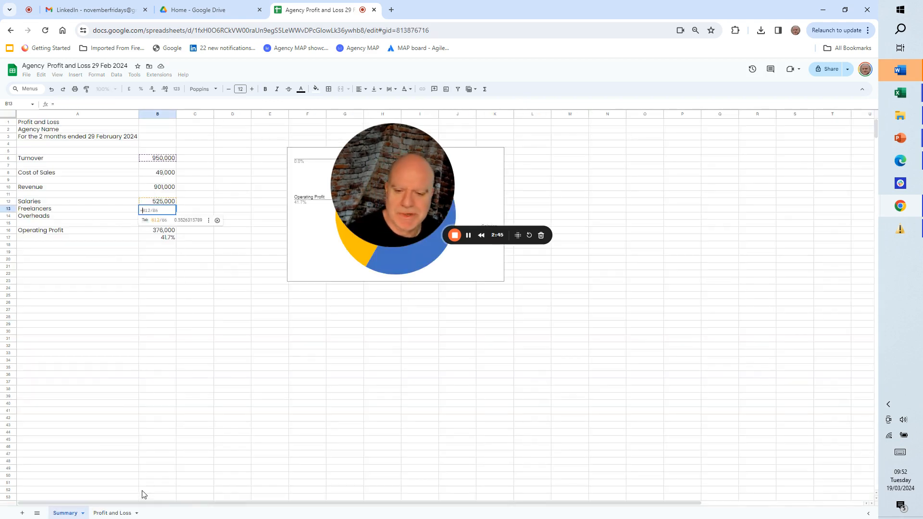
{"action": "left_click", "coordinate": [121, 513]}
{"action": "left_click", "coordinate": [250, 449]}
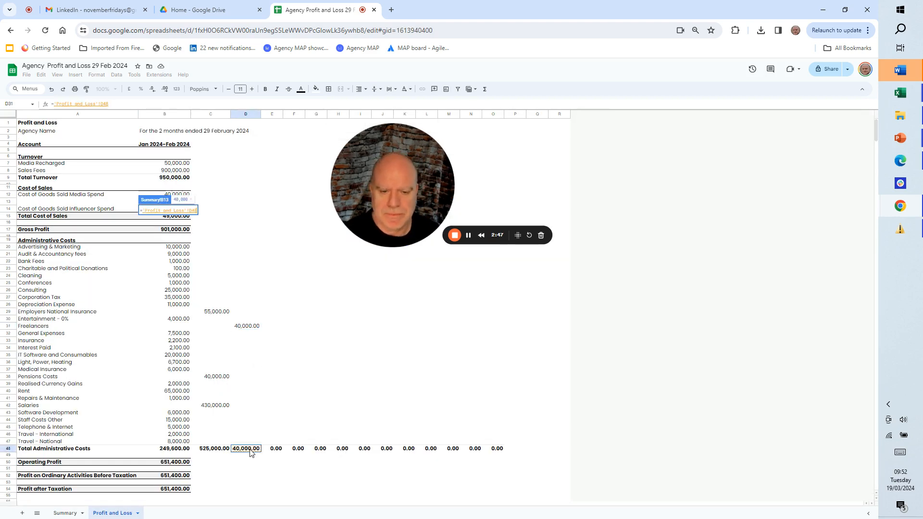
{"action": "key", "text": "Return"}
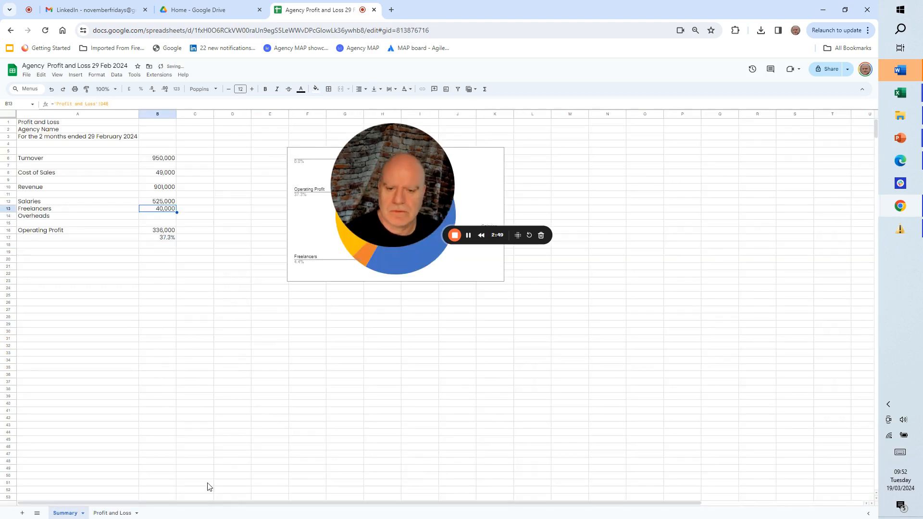
- On the Profit and Loss sheet, move the Corporation Tax amount from cell B27 to cell M27, out of the overheads column
{"action": "left_click", "coordinate": [114, 513]}
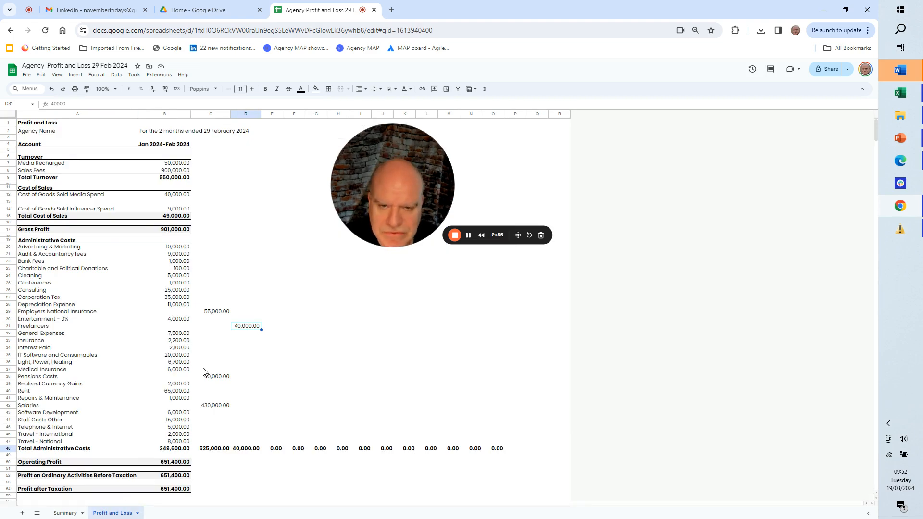
{"action": "left_click", "coordinate": [178, 298]}
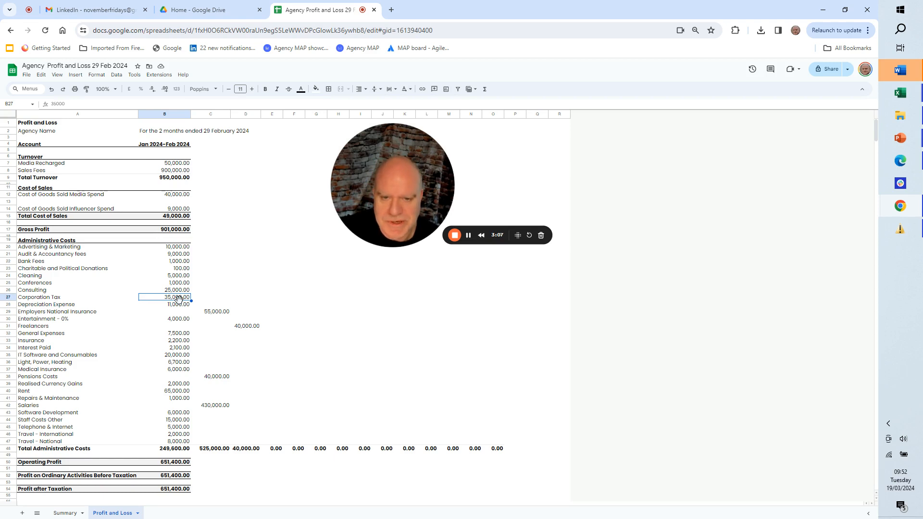
{"action": "left_click_drag", "start_coordinate": [179, 299], "coordinate": [454, 300]}
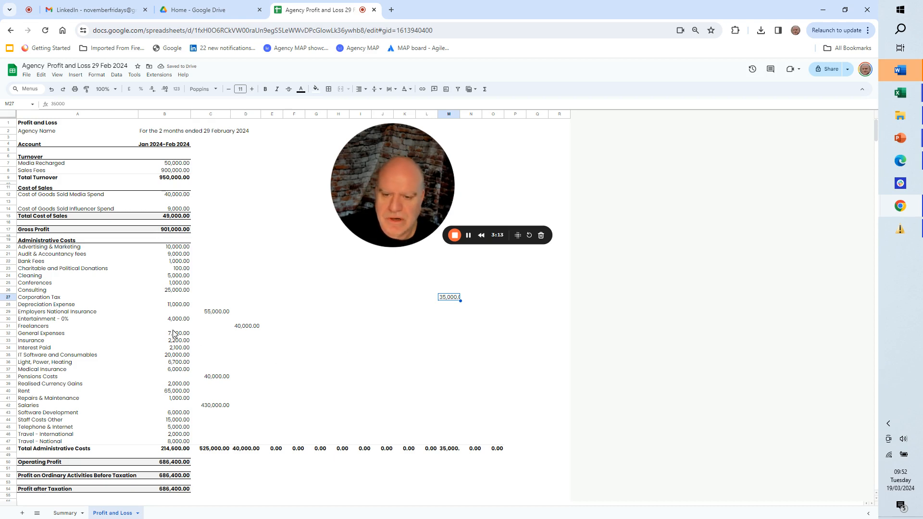
- Link the Overheads amount in Summary cell B14 to Total Administrative Costs in cell B48 of the Profit and Loss sheet
{"action": "left_click", "coordinate": [173, 448]}
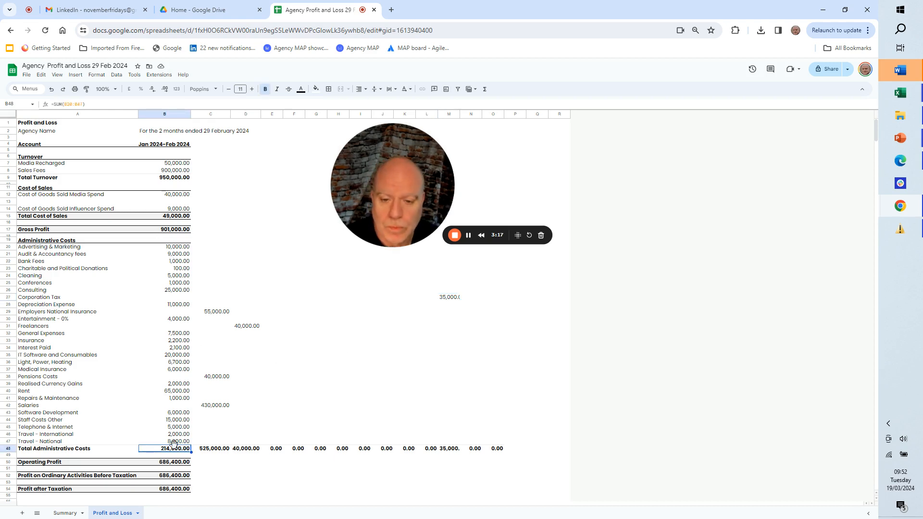
{"action": "left_click", "coordinate": [65, 513]}
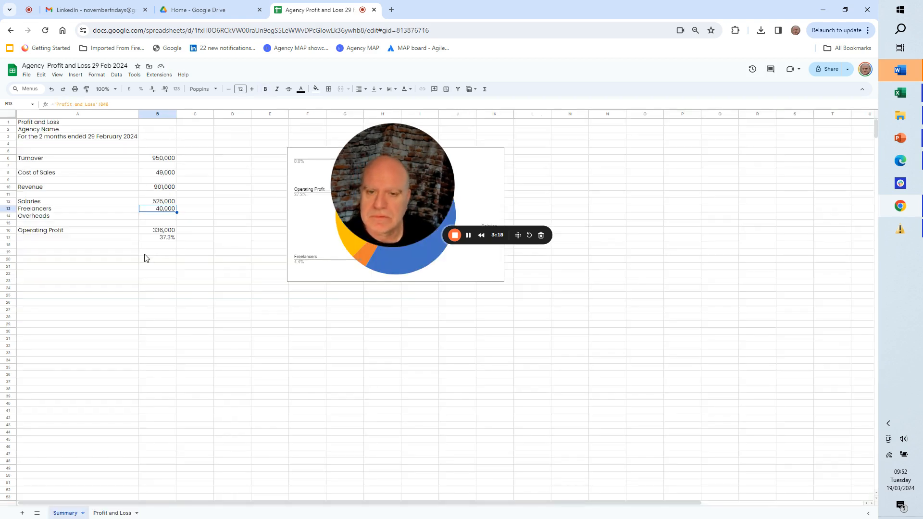
{"action": "left_click", "coordinate": [166, 217]}
{"action": "type", "text": "="}
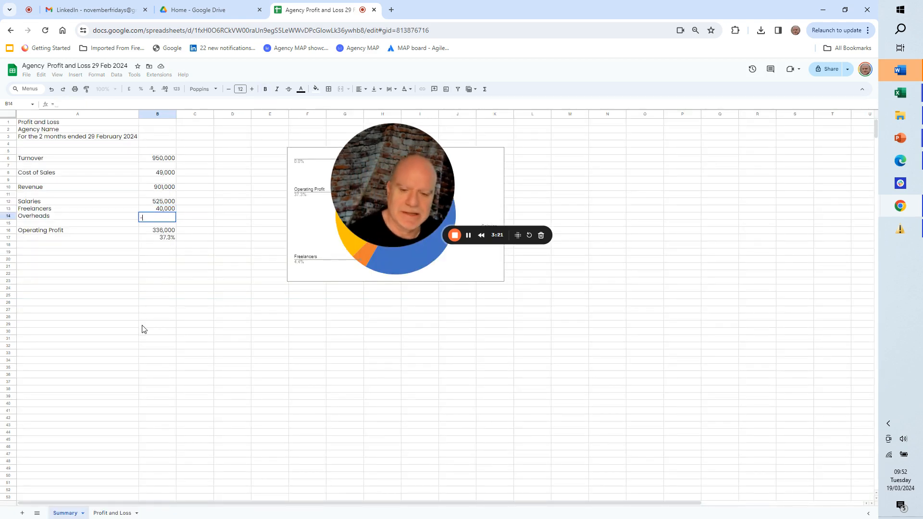
{"action": "left_click", "coordinate": [128, 513]}
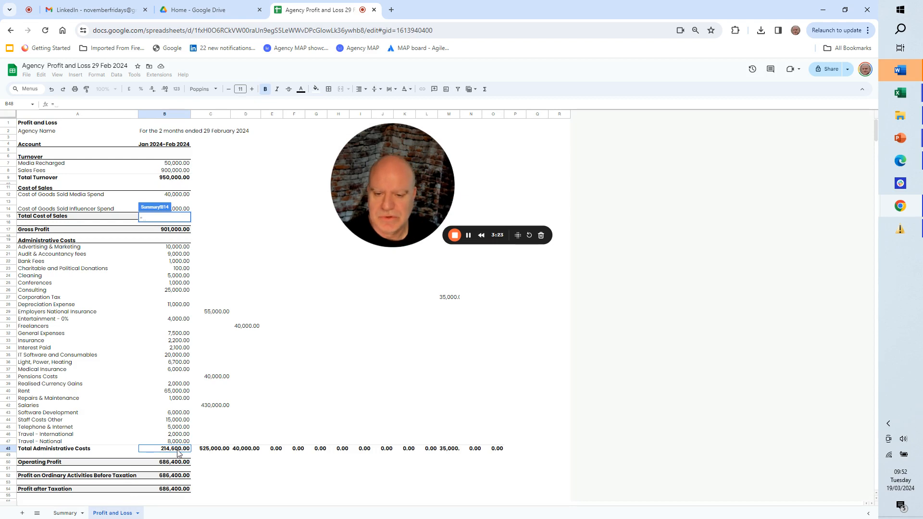
{"action": "left_click", "coordinate": [177, 449]}
{"action": "key", "text": "Return"}
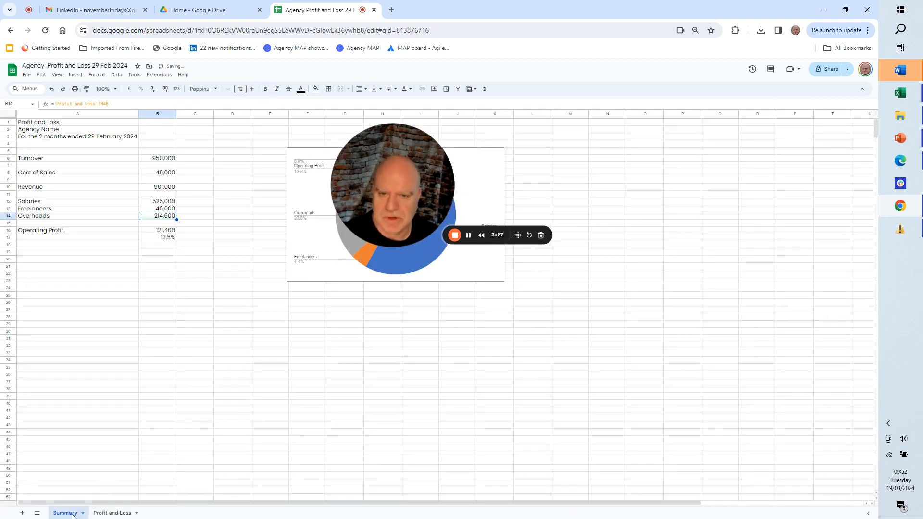
- Review the Summary sheet's turnover, revenue, salaries and operating profit cells alongside the doughnut chart of costs and profit
{"action": "left_click", "coordinate": [111, 512]}
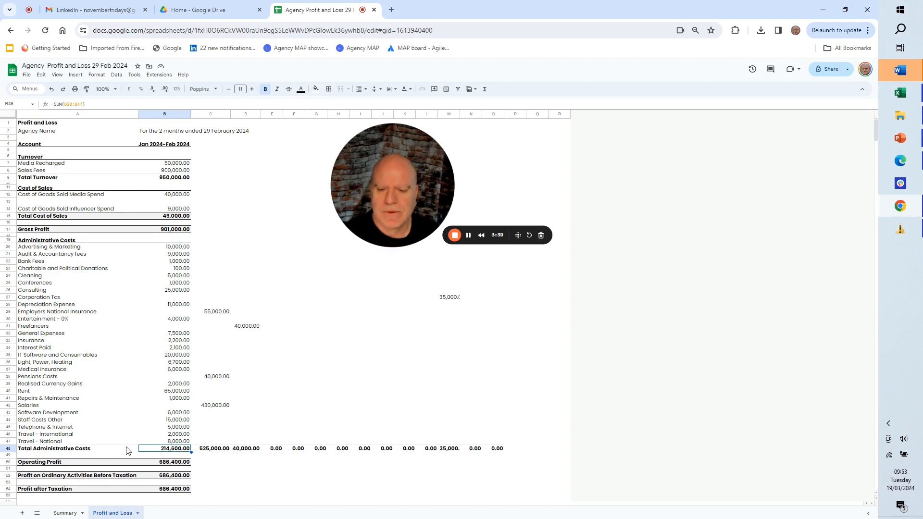
{"action": "left_click", "coordinate": [64, 512]}
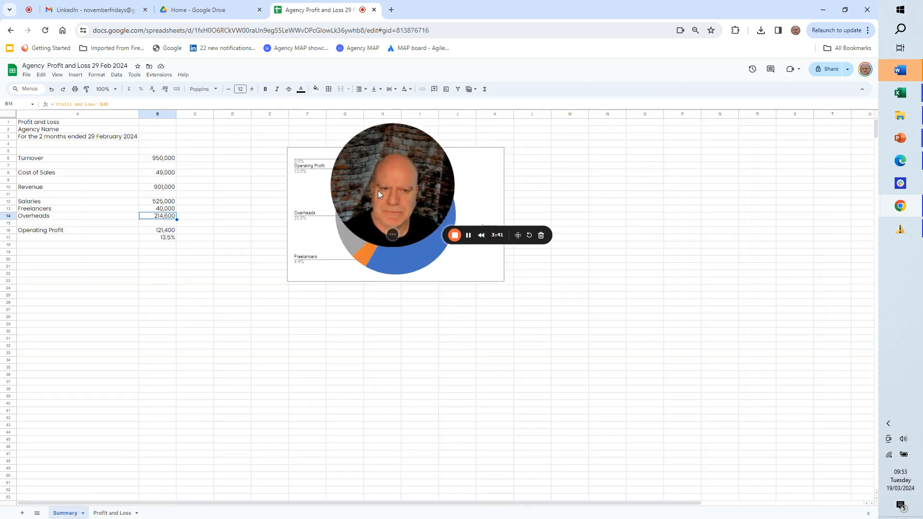
{"action": "left_click_drag", "start_coordinate": [378, 191], "coordinate": [100, 337]}
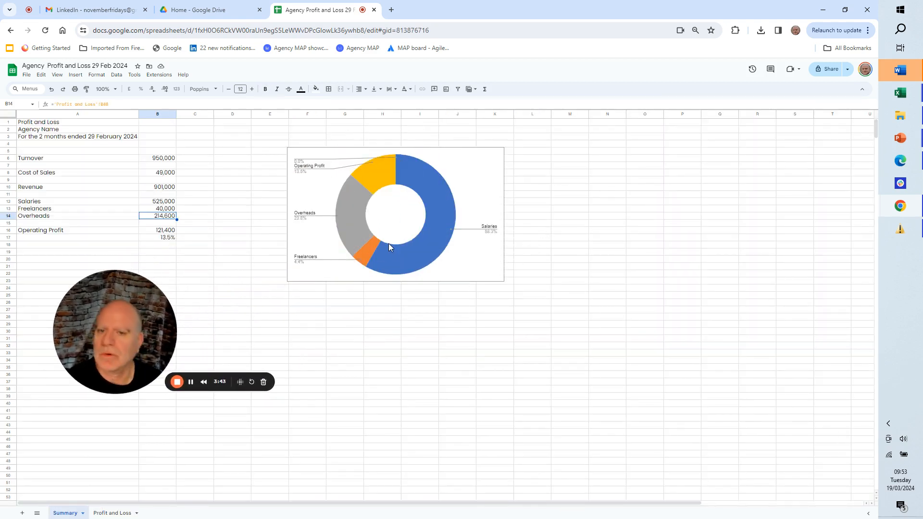
{"action": "left_click", "coordinate": [167, 159]}
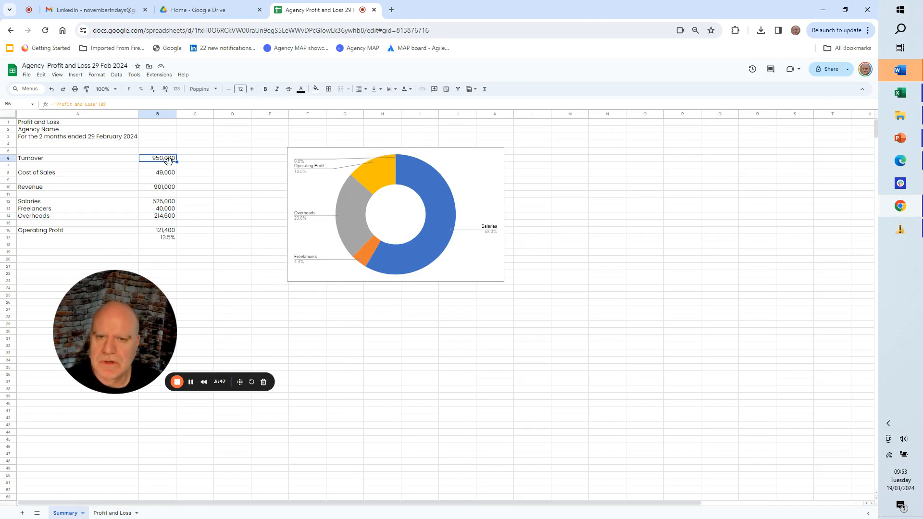
{"action": "left_click", "coordinate": [169, 188]}
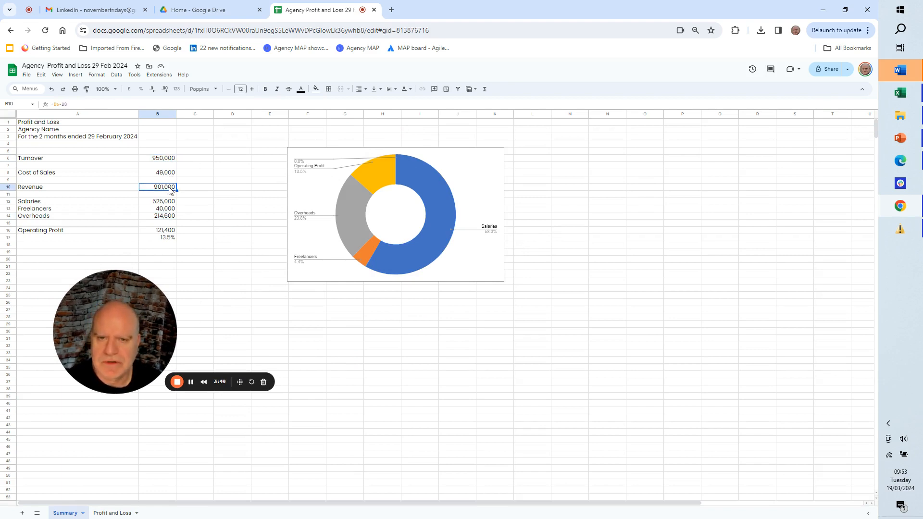
{"action": "left_click", "coordinate": [169, 202]}
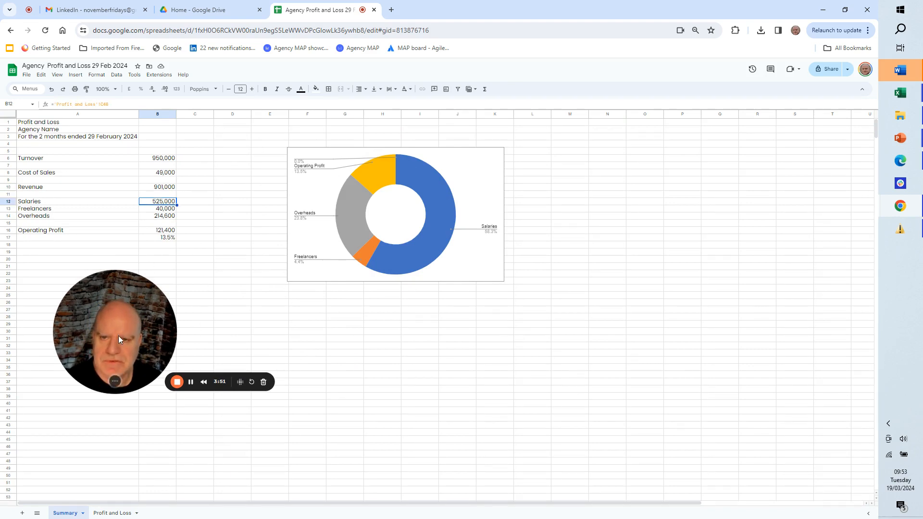
{"action": "left_click_drag", "start_coordinate": [131, 316], "coordinate": [127, 370]}
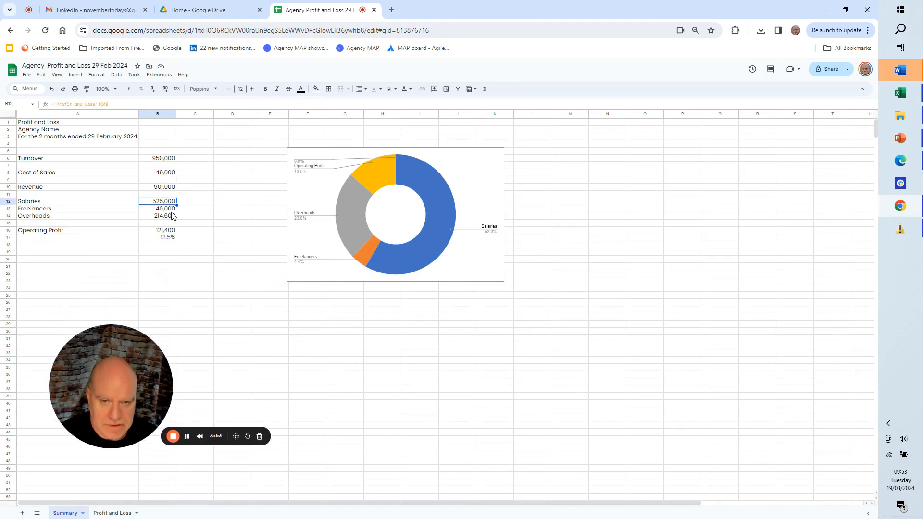
{"action": "left_click", "coordinate": [164, 232]}
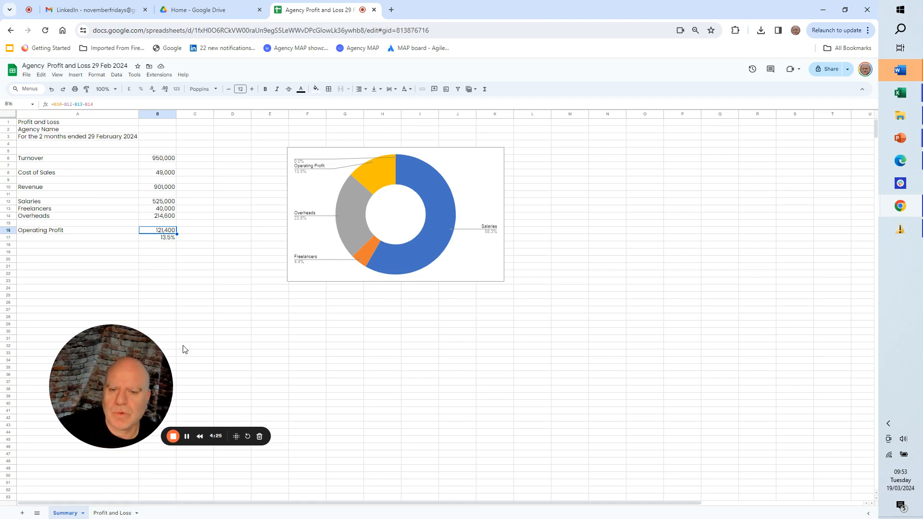
{"action": "left_click_drag", "start_coordinate": [120, 358], "coordinate": [133, 321]}
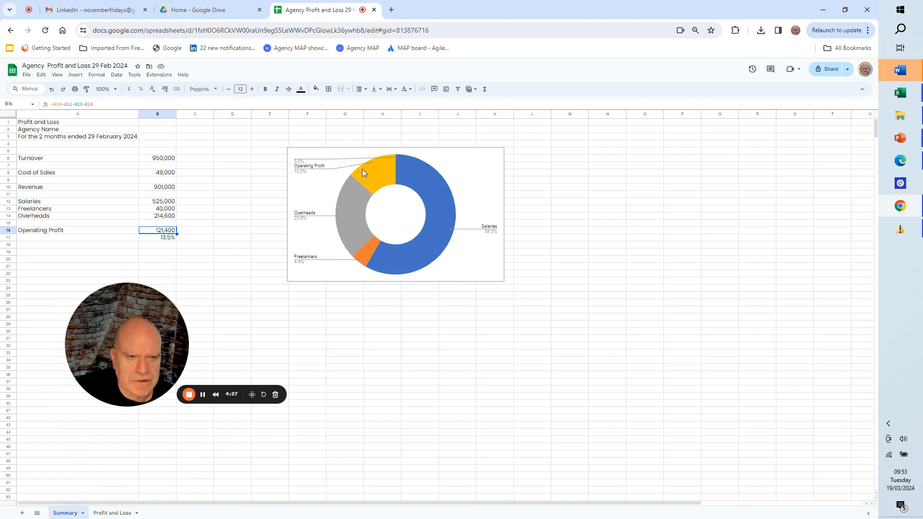
{"action": "left_click", "coordinate": [166, 223]}
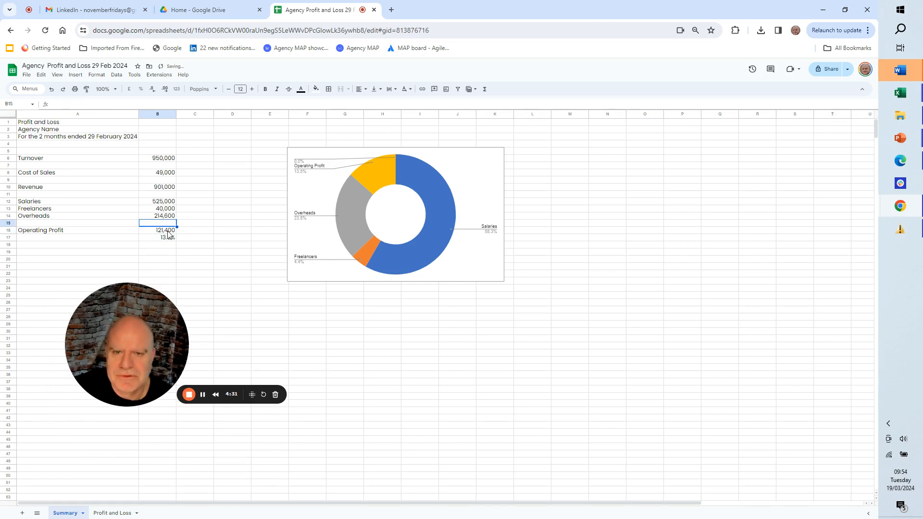
{"action": "left_click", "coordinate": [99, 224]}
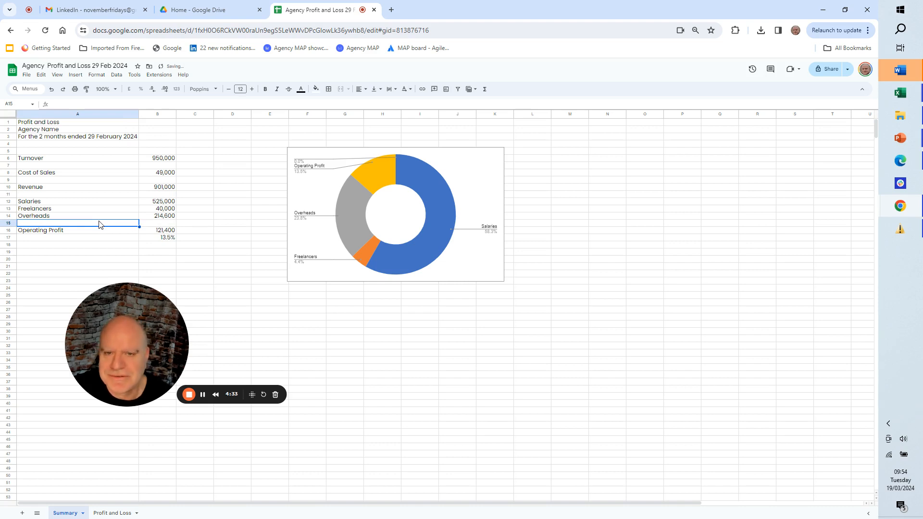